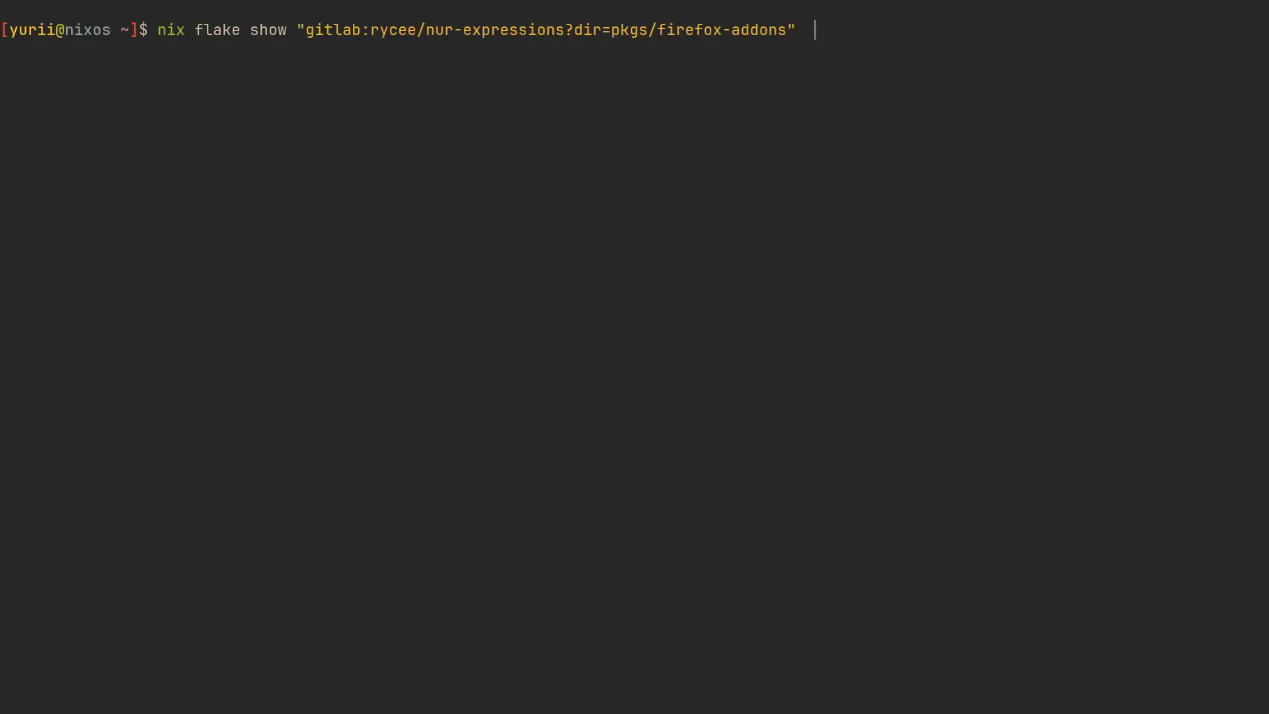
- Run nix flake show on the rycee firefox-addons flake to list its x86_64-linux add-on packages
key("Return")
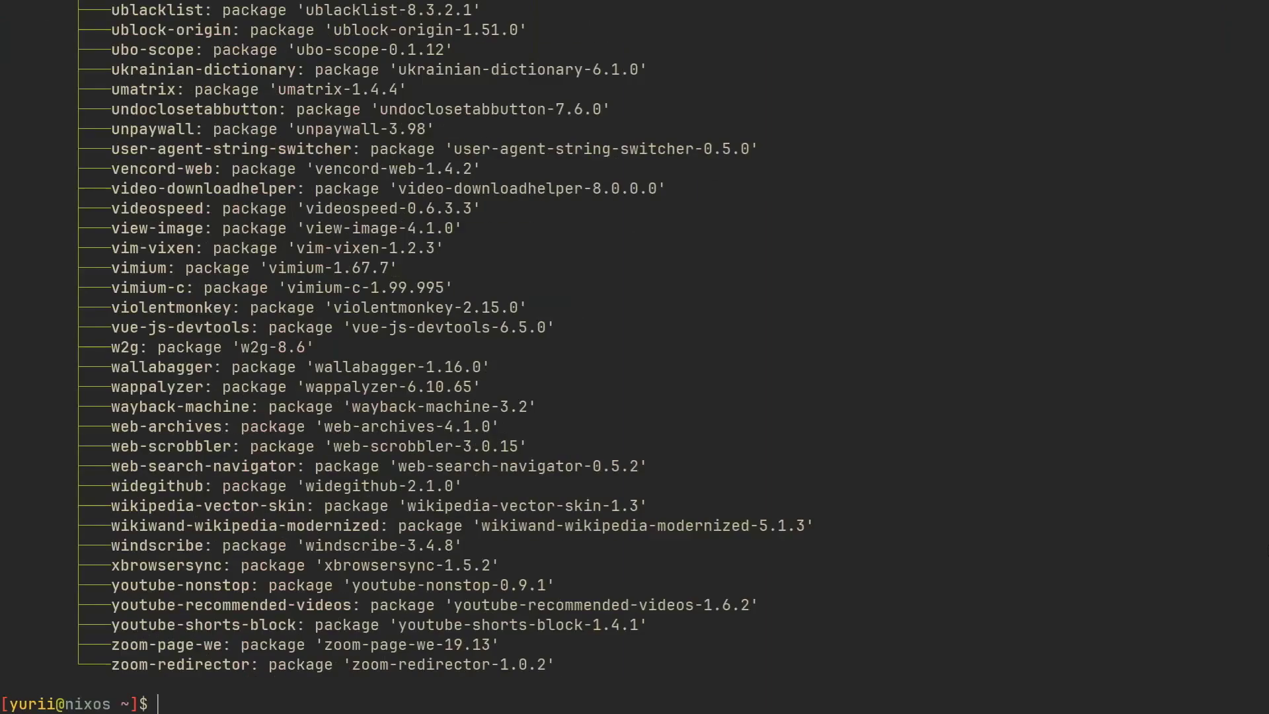
scroll(635, 357, "up", 10)
scroll(634, 357, "up", 10)
scroll(636, 357, "up", 10)
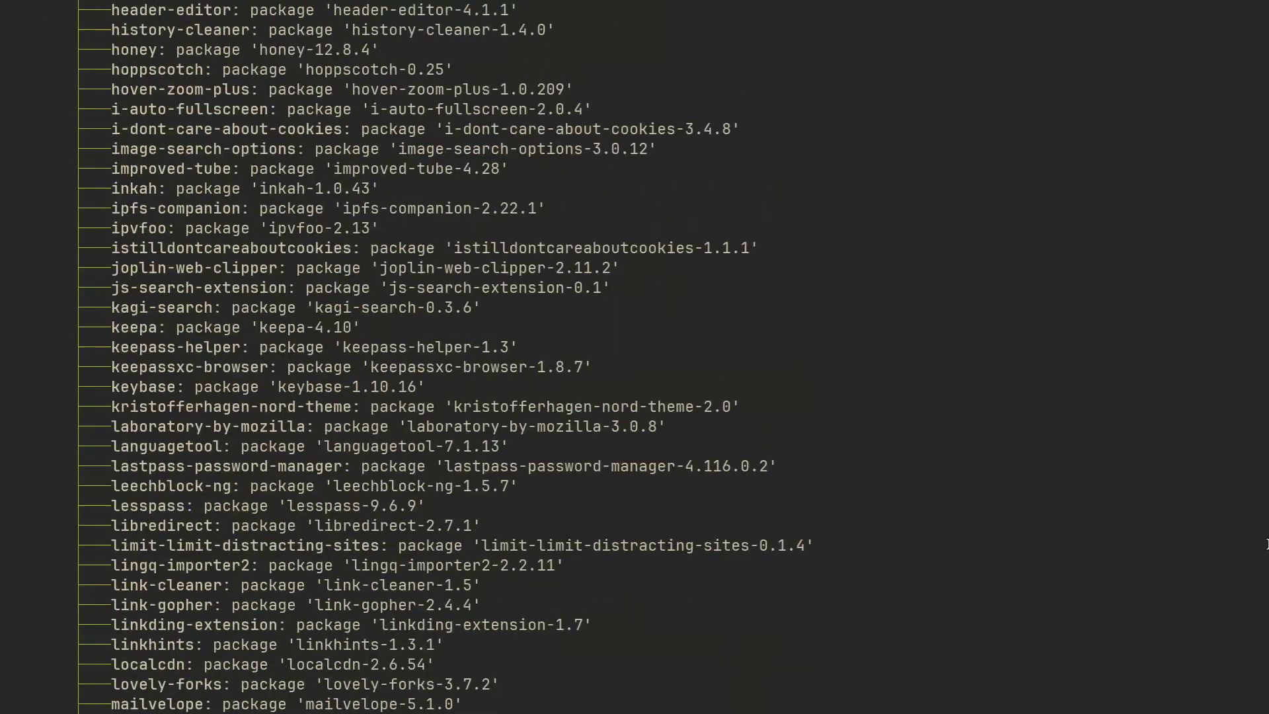
scroll(635, 357, "up", 5)
scroll(635, 357, "up", 10)
scroll(635, 357, "up", 8)
scroll(636, 357, "up", 3)
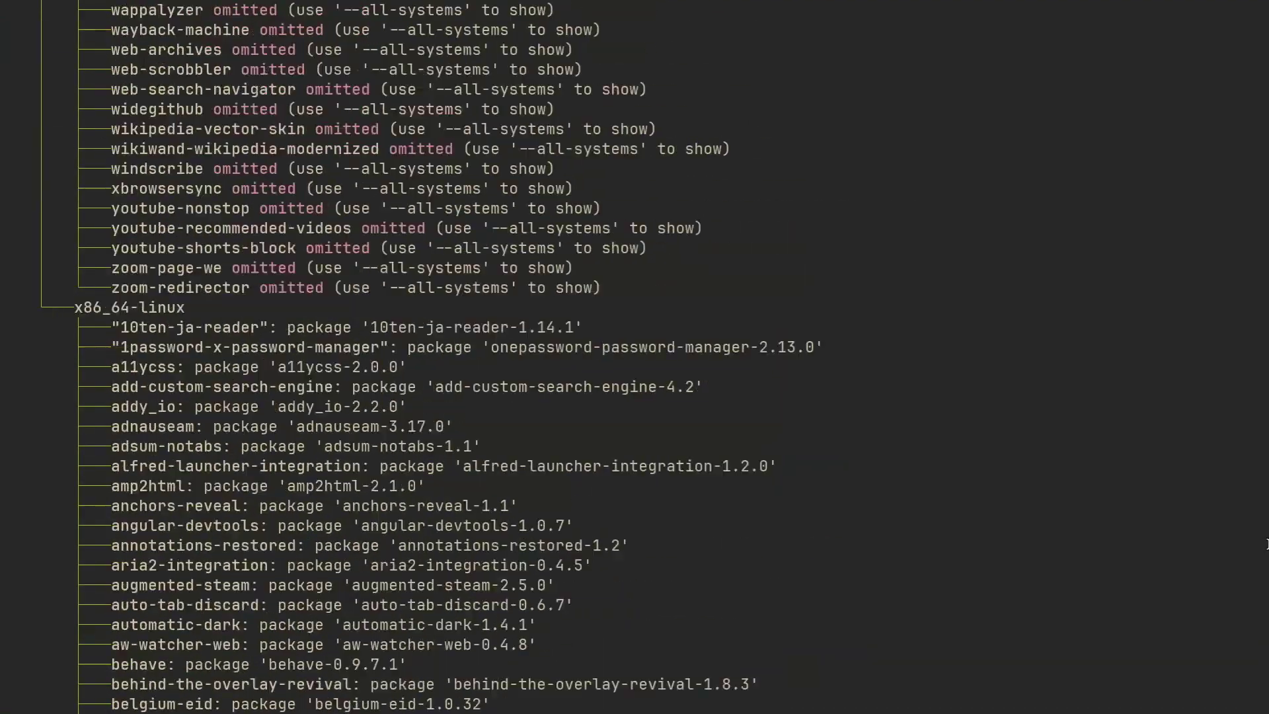
scroll(635, 357, "up", 8)
scroll(635, 357, "up", 10)
scroll(635, 357, "up", 10)
scroll(635, 357, "up", 10)
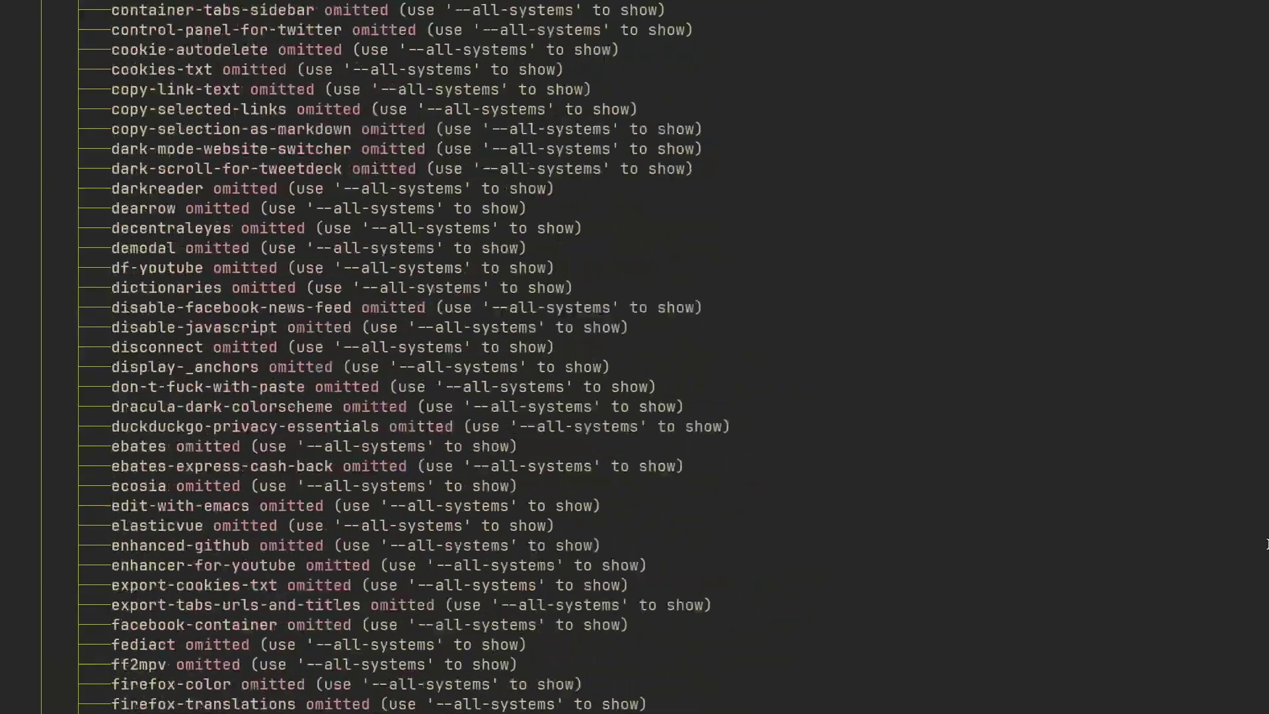
scroll(634, 357, "up", 8)
scroll(635, 358, "up", 10)
scroll(634, 358, "up", 10)
scroll(634, 357, "down", 10)
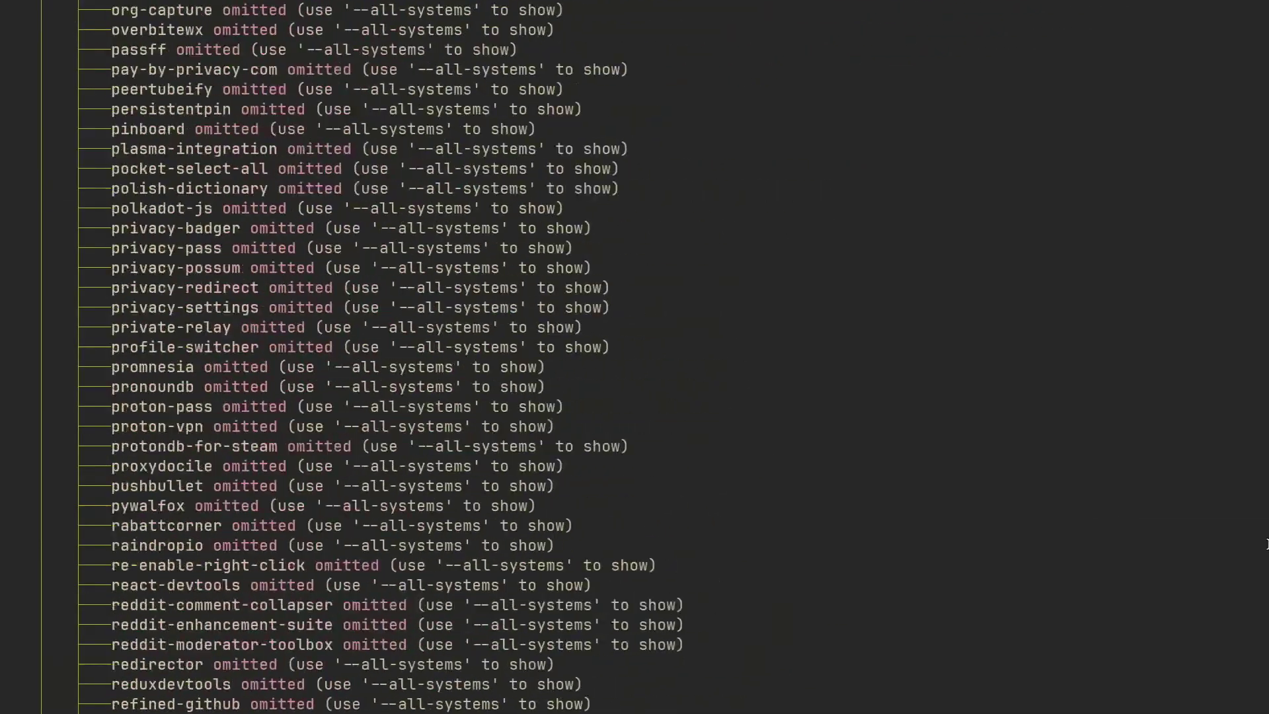
scroll(636, 357, "up", 8)
scroll(635, 357, "up", 10)
scroll(635, 357, "up", 10)
scroll(635, 358, "down", 10)
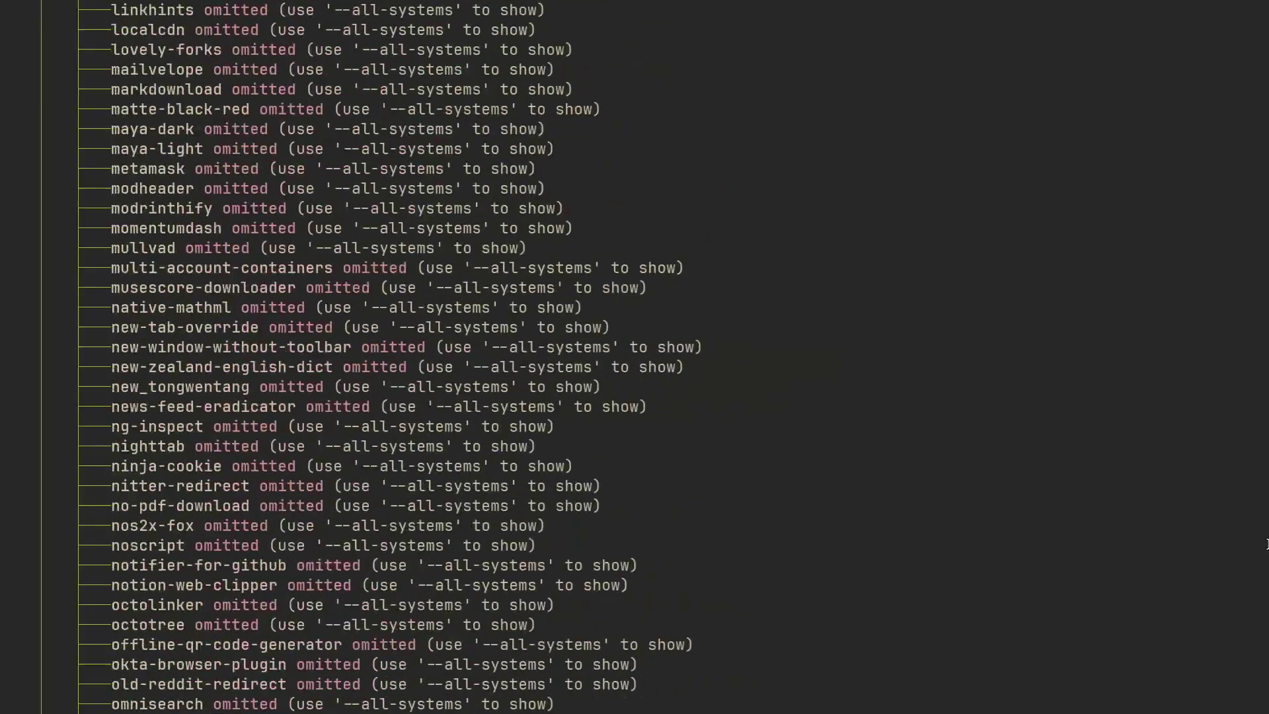